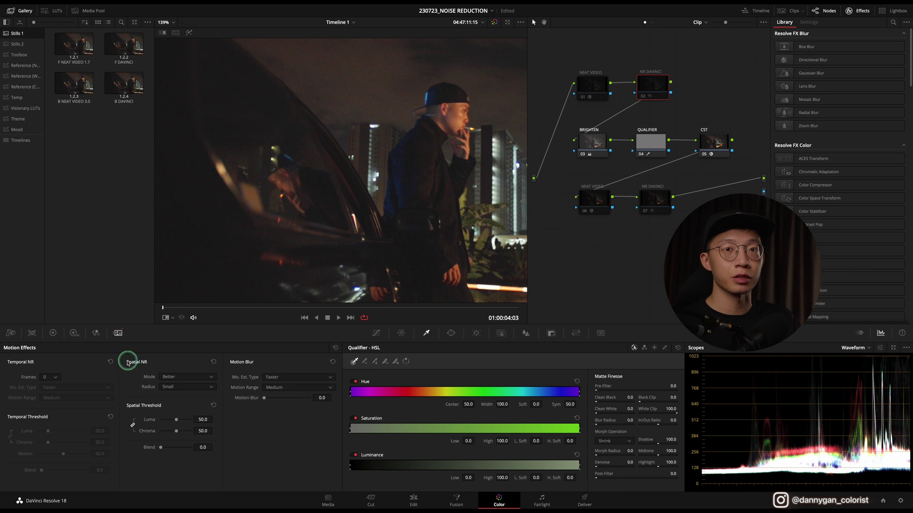
Set Spatial NR Mode to Better, enable NR DAVINCI node 02, and play the clip
{"action": "left_click", "coordinate": [171, 376]}
{"action": "left_click", "coordinate": [172, 395]}
{"action": "scroll", "coordinate": [377, 89], "scroll_direction": "up", "scroll_amount": 1}
{"action": "scroll", "coordinate": [390, 83], "scroll_direction": "down", "scroll_amount": 1}
{"action": "left_click", "coordinate": [643, 96]}
{"action": "key", "text": "space"}
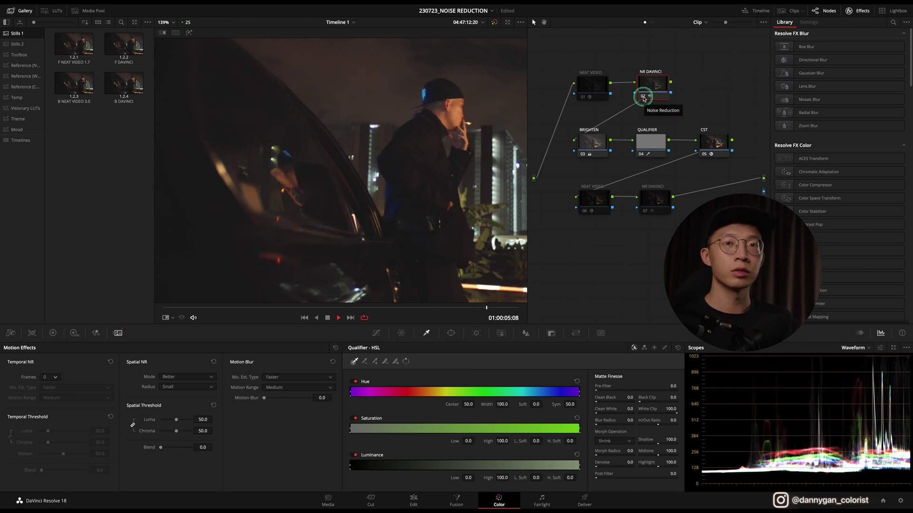
Stop playback, enable NR DAVINCI node 07, and play the clip again to review
{"action": "key", "text": "space"}
{"action": "left_click", "coordinate": [644, 212]}
{"action": "key", "text": "space"}
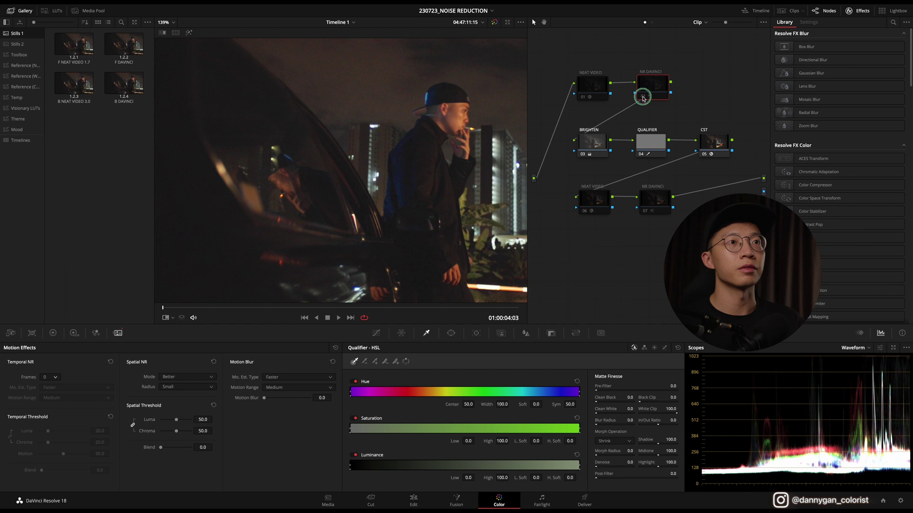
Enable node 02, show QUALIFIER node 04's Highlight matte, then toggle node 02 off and on
{"action": "left_click", "coordinate": [643, 98]}
{"action": "left_click", "coordinate": [654, 142]}
{"action": "left_click", "coordinate": [190, 33]}
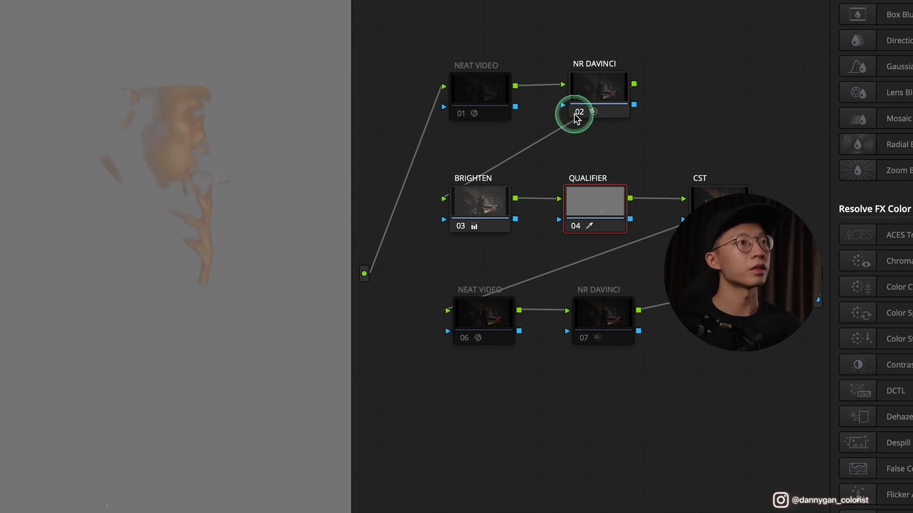
{"action": "left_click", "coordinate": [576, 113]}
{"action": "left_click", "coordinate": [579, 113]}
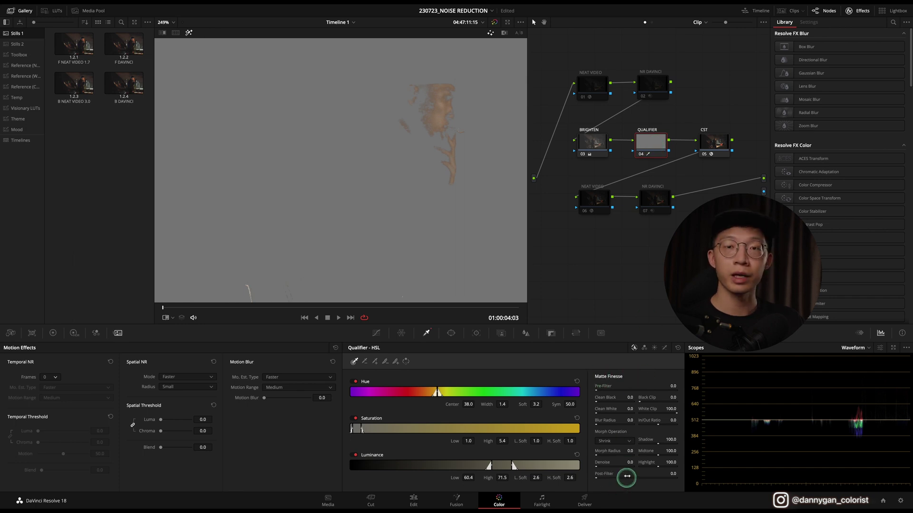
Set matte Denoise to 7.7 and Blur Radius to 2.3, then turn off the highlight with Shift+H
{"action": "left_click_drag", "start_coordinate": [631, 464], "coordinate": [660, 463]}
{"action": "left_click_drag", "start_coordinate": [658, 465], "coordinate": [655, 465]}
{"action": "mouse_move", "coordinate": [629, 421]}
{"action": "left_mouse_down"}
{"action": "mouse_move", "coordinate": [640, 422]}
{"action": "mouse_move", "coordinate": [622, 409]}
{"action": "left_mouse_up"}
{"action": "left_click", "coordinate": [651, 86]}
{"action": "left_click", "coordinate": [652, 144]}
{"action": "key", "text": "shift+h"}
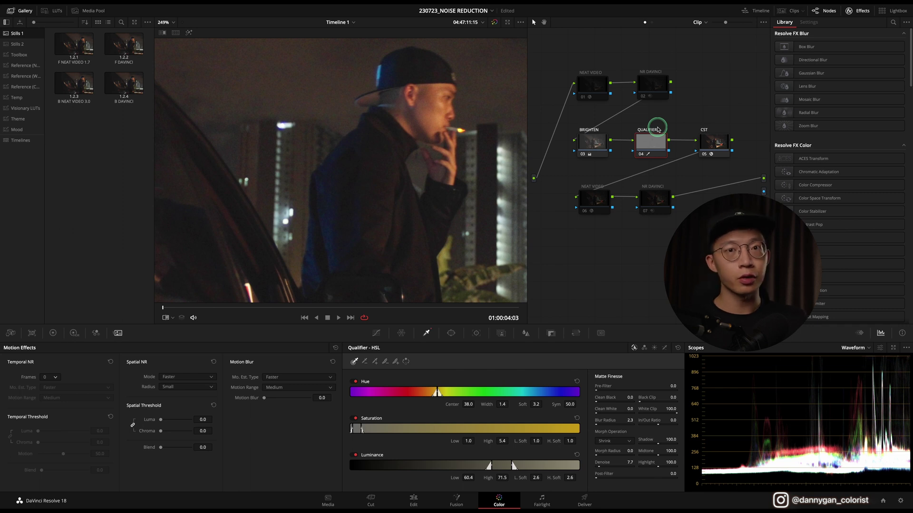
Apply Reduce Noise v5 to NEAT VIDEO node 01 and start Prepare Noise Profile
{"action": "key", "text": "shift+semicolon"}
{"action": "scroll", "coordinate": [840, 235], "scroll_direction": "down", "scroll_amount": 15}
{"action": "left_click_drag", "start_coordinate": [850, 265], "coordinate": [596, 86]}
{"action": "left_click", "coordinate": [842, 46]}
Auto Profile the frame's noise in Neat Video and apply the filter
{"action": "left_click", "coordinate": [528, 96]}
{"action": "left_click_drag", "start_coordinate": [528, 96], "coordinate": [550, 63]}
{"action": "left_click", "coordinate": [306, 95]}
{"action": "left_click", "coordinate": [713, 408]}
Toggle NEAT VIDEO node 01 off and on twice to compare the denoising
{"action": "left_click", "coordinate": [582, 97]}
{"action": "left_click", "coordinate": [582, 98]}
{"action": "left_click", "coordinate": [582, 97]}
{"action": "left_click", "coordinate": [582, 98]}
{"action": "left_click", "coordinate": [581, 121]}
Disable node 01, enable NEAT VIDEO node 06, then auto-profile and apply Neat Video on it
{"action": "left_click", "coordinate": [583, 98]}
{"action": "left_click", "coordinate": [588, 203]}
{"action": "left_click", "coordinate": [585, 212]}
{"action": "left_click", "coordinate": [844, 45]}
{"action": "left_click", "coordinate": [311, 95]}
{"action": "left_click", "coordinate": [708, 409]}
Select NEAT VIDEO nodes 06 and 01 and show the highlight matte in the viewer
{"action": "left_click", "coordinate": [578, 188]}
{"action": "left_click_drag", "start_coordinate": [568, 170], "coordinate": [619, 235]}
{"action": "left_click_drag", "start_coordinate": [565, 56], "coordinate": [616, 115]}
{"action": "left_click", "coordinate": [607, 269]}
{"action": "left_click", "coordinate": [189, 32]}
{"action": "left_click", "coordinate": [590, 87]}
{"action": "left_click_drag", "start_coordinate": [557, 53], "coordinate": [616, 114]}
{"action": "scroll", "coordinate": [352, 156], "scroll_direction": "down", "scroll_amount": 4}
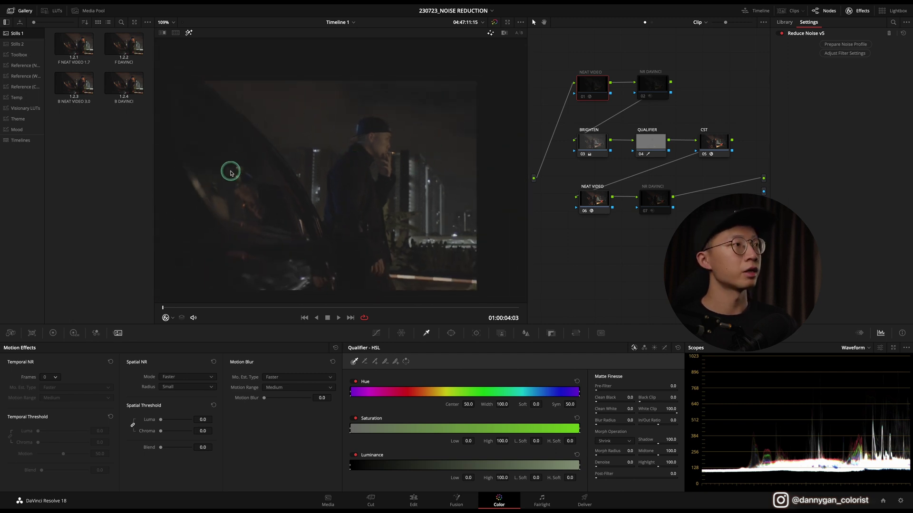
{"action": "left_click", "coordinate": [595, 199]}
{"action": "left_click_drag", "start_coordinate": [696, 114], "coordinate": [740, 173]}
{"action": "left_click", "coordinate": [594, 194]}
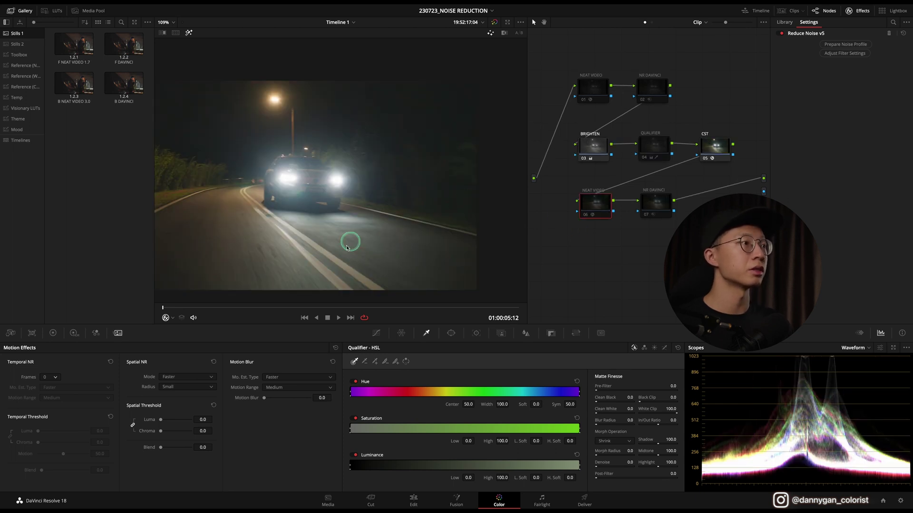
Enable QUALIFIER node 04, hide the gallery, and swap NEAT VIDEO node 01 for NR DAVINCI 02
{"action": "left_click", "coordinate": [646, 159]}
{"action": "left_click", "coordinate": [645, 158]}
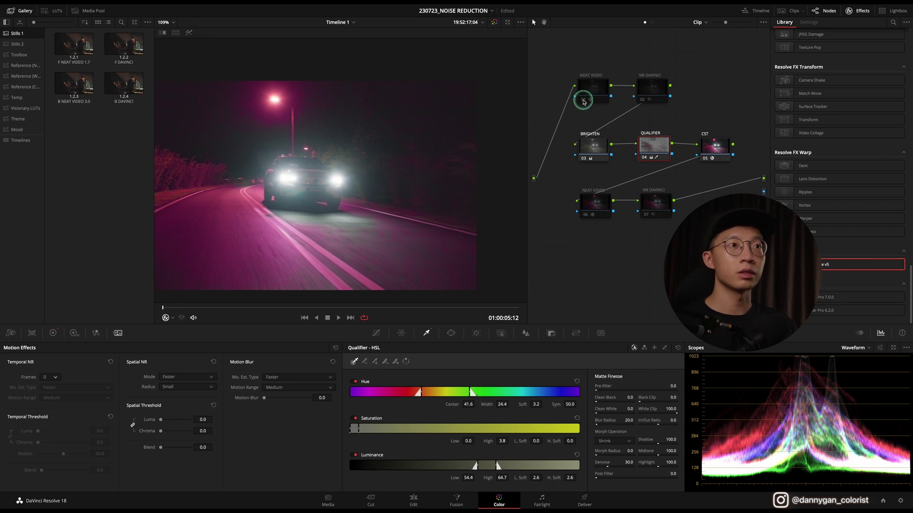
{"action": "left_click", "coordinate": [583, 101]}
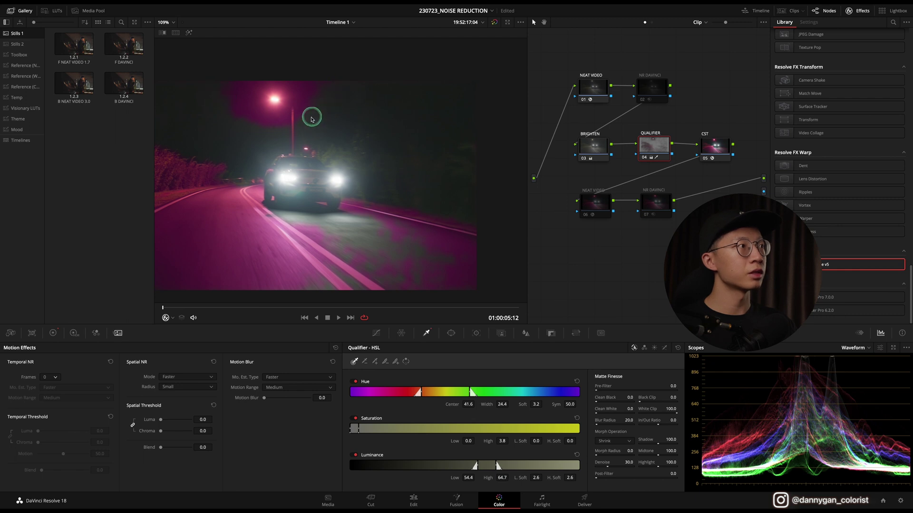
{"action": "left_click", "coordinate": [18, 11]}
{"action": "left_click", "coordinate": [584, 101]}
{"action": "left_click", "coordinate": [642, 100]}
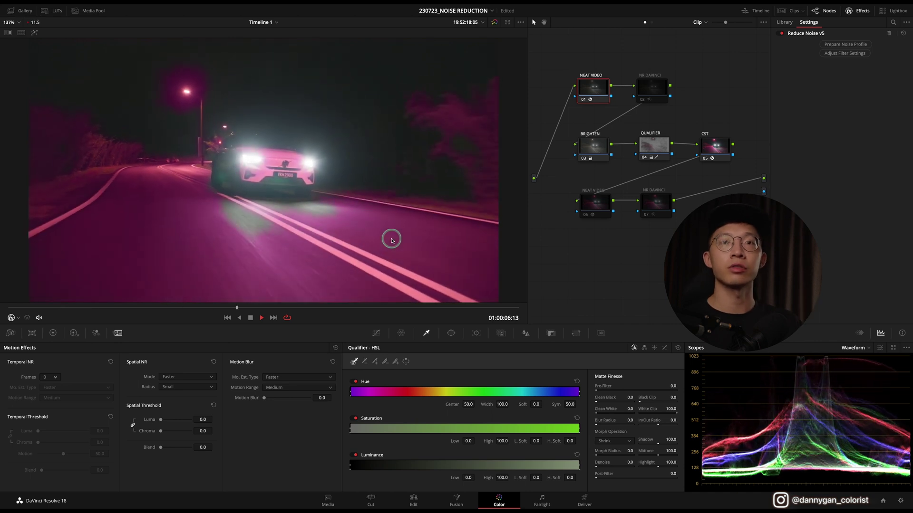
Enable NEAT VIDEO node 06 and play, then switch back to node 01 and stop
{"action": "left_click", "coordinate": [584, 99]}
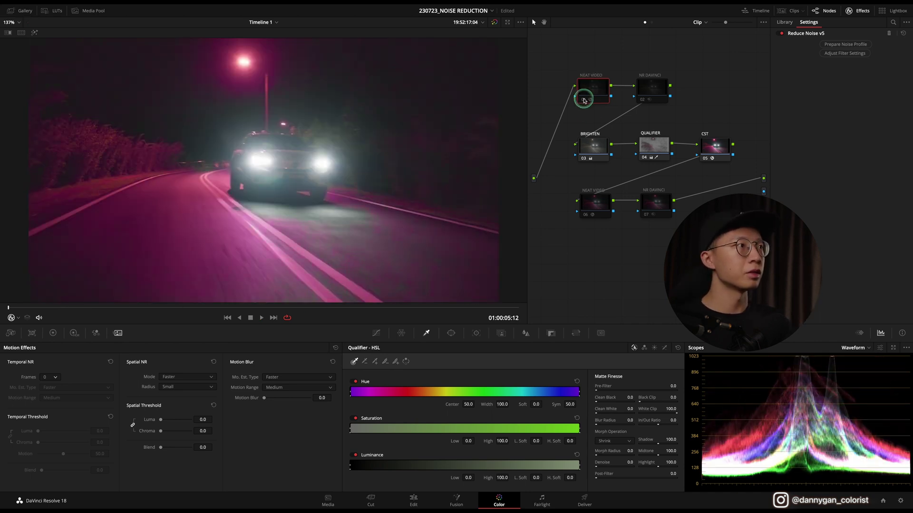
{"action": "left_click", "coordinate": [586, 216]}
{"action": "left_click", "coordinate": [587, 217]}
{"action": "mouse_move", "coordinate": [650, 160]}
{"action": "key", "text": "space"}
{"action": "left_click", "coordinate": [587, 215]}
{"action": "left_click", "coordinate": [584, 99]}
{"action": "key", "text": "space"}
Disable qualifier node 04 and apply Noise Reduction to node 07 with Temporal NR Frames 3
{"action": "left_click", "coordinate": [645, 159]}
{"action": "left_click_drag", "start_coordinate": [266, 311], "coordinate": [404, 309]}
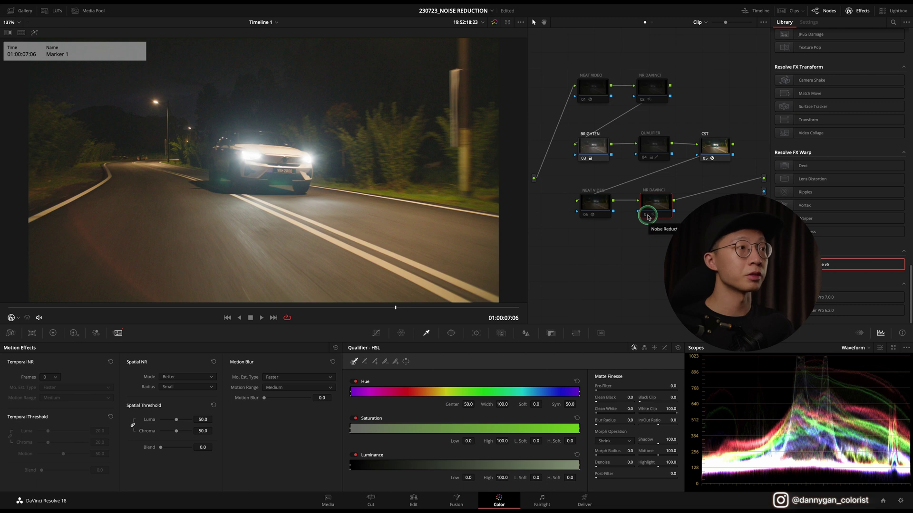
{"action": "left_click_drag", "start_coordinate": [647, 217], "coordinate": [649, 210]}
{"action": "left_click", "coordinate": [48, 377]}
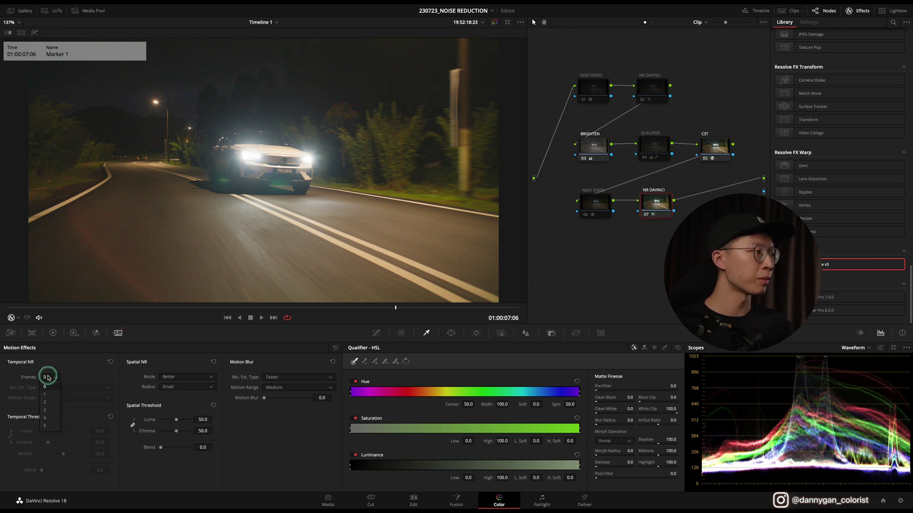
{"action": "left_click", "coordinate": [49, 409]}
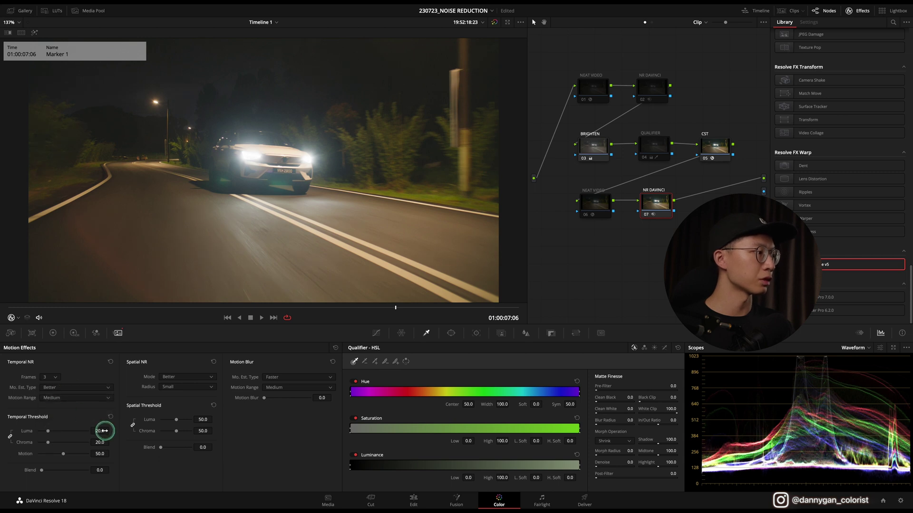
Toggle node 07 off and on repeatedly to compare, then reset Temporal NR to off
{"action": "left_click", "coordinate": [646, 216]}
{"action": "left_click", "coordinate": [646, 215]}
{"action": "left_click", "coordinate": [647, 215]}
{"action": "left_click", "coordinate": [646, 216]}
{"action": "left_click", "coordinate": [647, 215]}
{"action": "left_click", "coordinate": [646, 216]}
{"action": "left_click", "coordinate": [646, 216]}
{"action": "left_click", "coordinate": [110, 363]}
Grab a still, auto-profile and apply Neat Video on node 06, then bypass the grade
{"action": "right_click", "coordinate": [343, 130]}
{"action": "left_click", "coordinate": [360, 134]}
{"action": "left_click", "coordinate": [587, 215]}
{"action": "left_click", "coordinate": [839, 44]}
{"action": "left_click", "coordinate": [326, 94]}
{"action": "left_click", "coordinate": [715, 404]}
{"action": "left_click", "coordinate": [501, 21]}
{"action": "left_click", "coordinate": [256, 150]}
Zoom in on the car and sweep the wipe split across the frame, then re-enable the grade
{"action": "scroll", "coordinate": [237, 134], "scroll_direction": "up", "scroll_amount": 3}
{"action": "scroll", "coordinate": [239, 134], "scroll_direction": "up", "scroll_amount": 4}
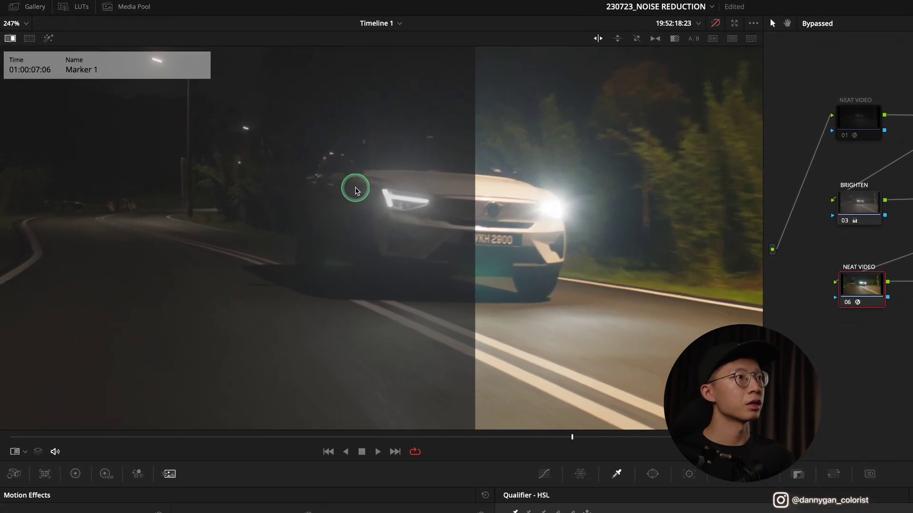
{"action": "scroll", "coordinate": [355, 190], "scroll_direction": "right", "scroll_amount": 5}
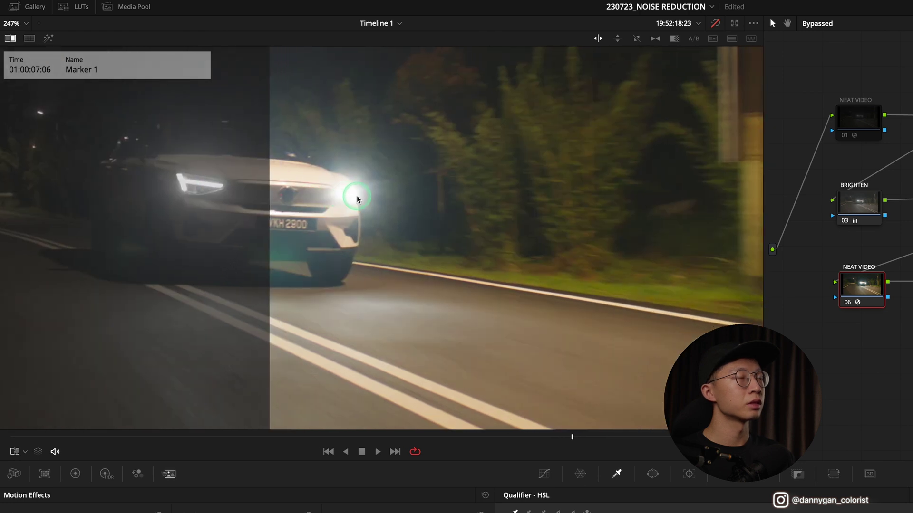
{"action": "scroll", "coordinate": [358, 198], "scroll_direction": "right", "scroll_amount": 3}
{"action": "scroll", "coordinate": [556, 267], "scroll_direction": "down", "scroll_amount": 1}
{"action": "scroll", "coordinate": [556, 273], "scroll_direction": "up", "scroll_amount": 2}
{"action": "left_click_drag", "start_coordinate": [216, 269], "coordinate": [505, 296]}
{"action": "left_click", "coordinate": [716, 24]}
Pan over the roadside close up and toggle the grade bypass off and back on
{"action": "left_click", "coordinate": [281, 346]}
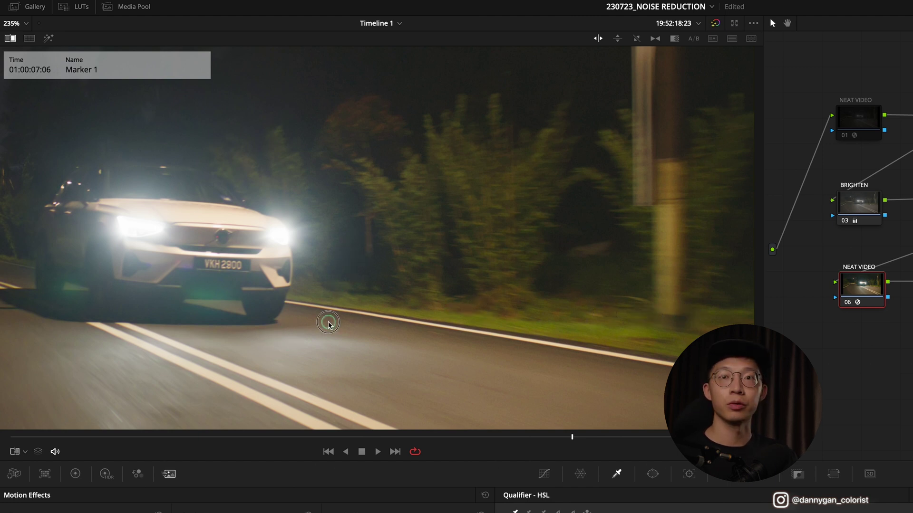
{"action": "scroll", "coordinate": [118, 377], "scroll_direction": "down", "scroll_amount": 2}
{"action": "scroll", "coordinate": [170, 200], "scroll_direction": "up", "scroll_amount": 2}
{"action": "scroll", "coordinate": [166, 214], "scroll_direction": "left", "scroll_amount": 5}
{"action": "scroll", "coordinate": [150, 234], "scroll_direction": "left", "scroll_amount": 3}
{"action": "scroll", "coordinate": [166, 237], "scroll_direction": "down", "scroll_amount": 1}
{"action": "scroll", "coordinate": [262, 214], "scroll_direction": "up", "scroll_amount": 2}
{"action": "left_click", "coordinate": [716, 23]}
{"action": "key", "text": "shift+d"}
Fit the entire night road frame back into the viewer with Shift+Z
{"action": "key", "text": "shift+z"}
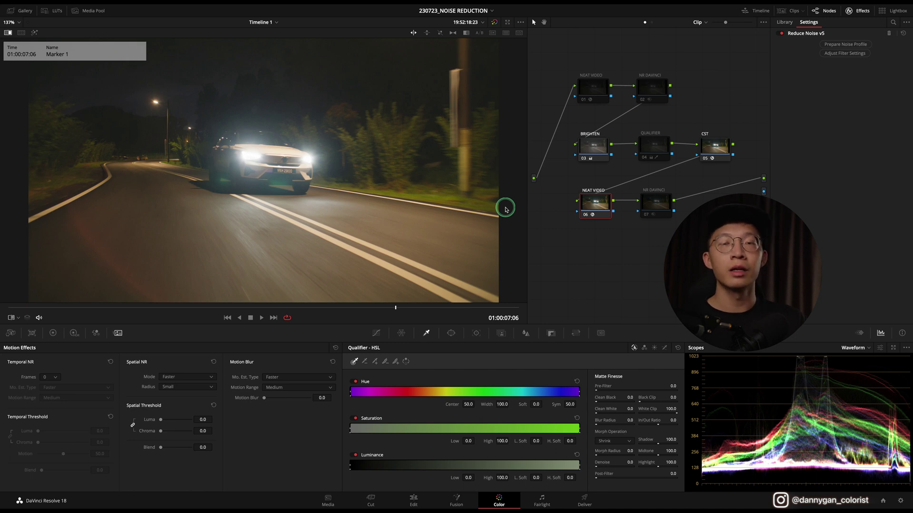
Choose Prepare Noise Profile in Neat Video's Effects Settings to open its profiling window
{"action": "left_click", "coordinate": [845, 44]}
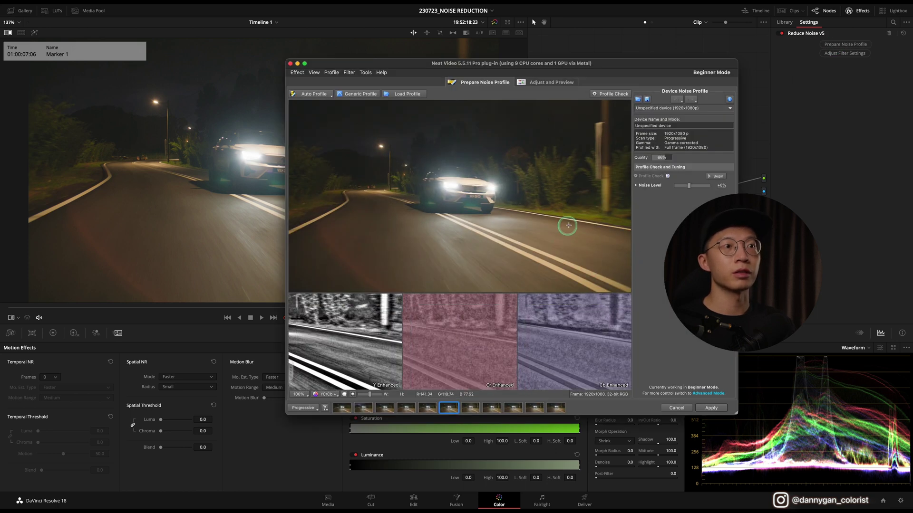